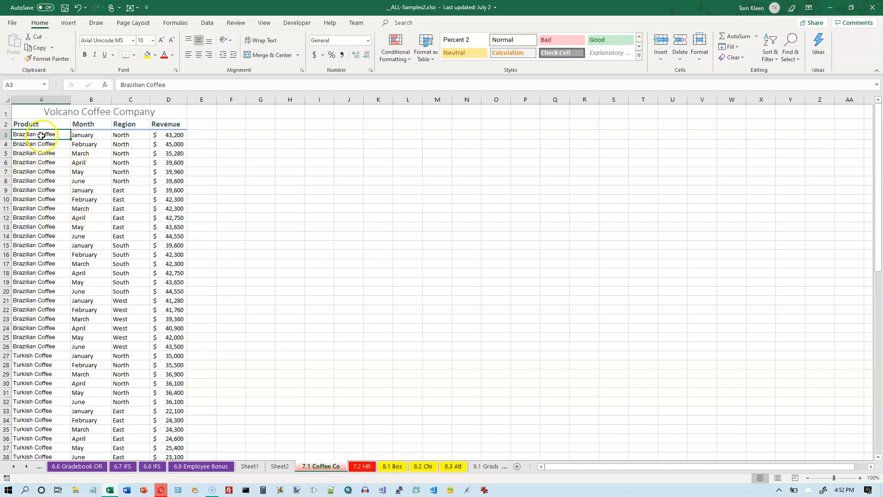
- Examine the title, headers and columns of the Volcano Coffee Company sales data
{"action": "left_click", "coordinate": [39, 103]}
{"action": "left_click", "coordinate": [90, 99]}
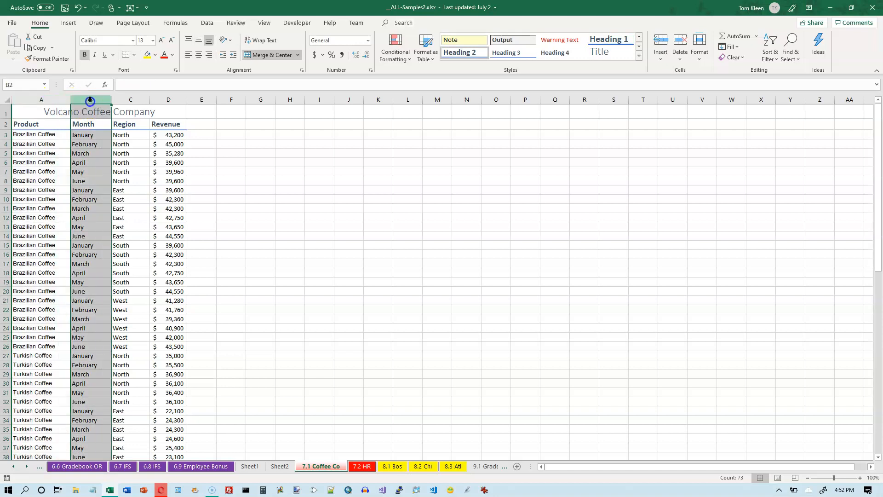
{"action": "left_click", "coordinate": [123, 99]}
{"action": "left_click", "coordinate": [38, 137]}
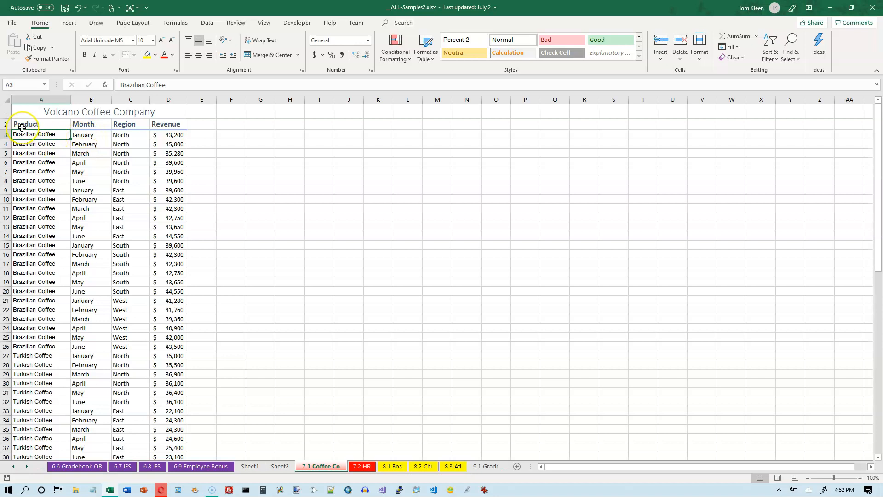
{"action": "left_click", "coordinate": [59, 113]}
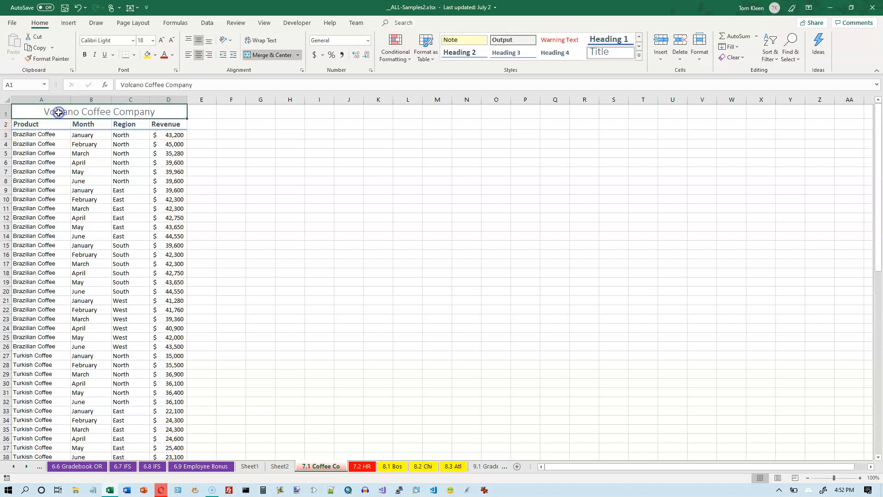
{"action": "left_click", "coordinate": [36, 125]}
{"action": "left_click", "coordinate": [37, 142]}
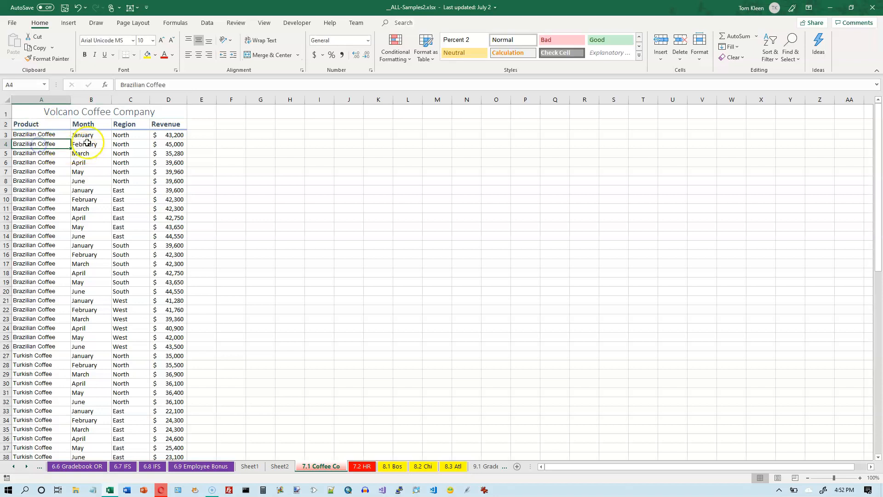
- Create a PivotTable from the coffee sales range A2:D74 on a new worksheet
{"action": "left_click", "coordinate": [90, 129]}
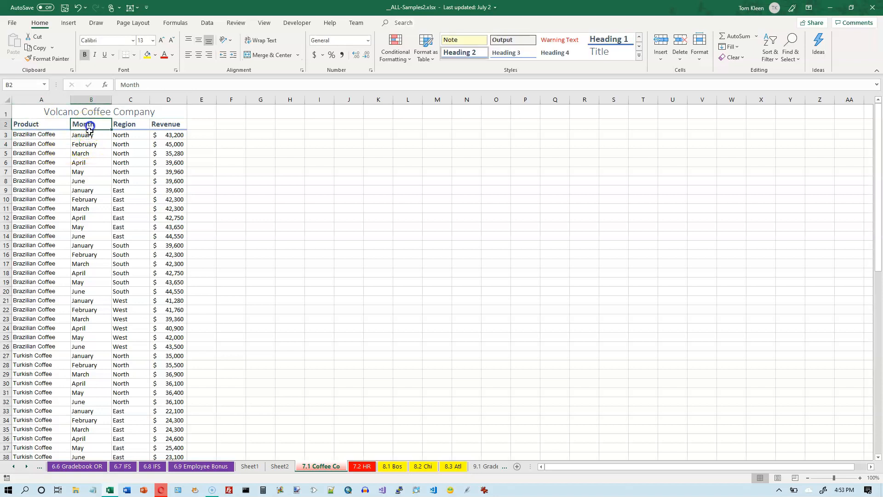
{"action": "left_click", "coordinate": [69, 23]}
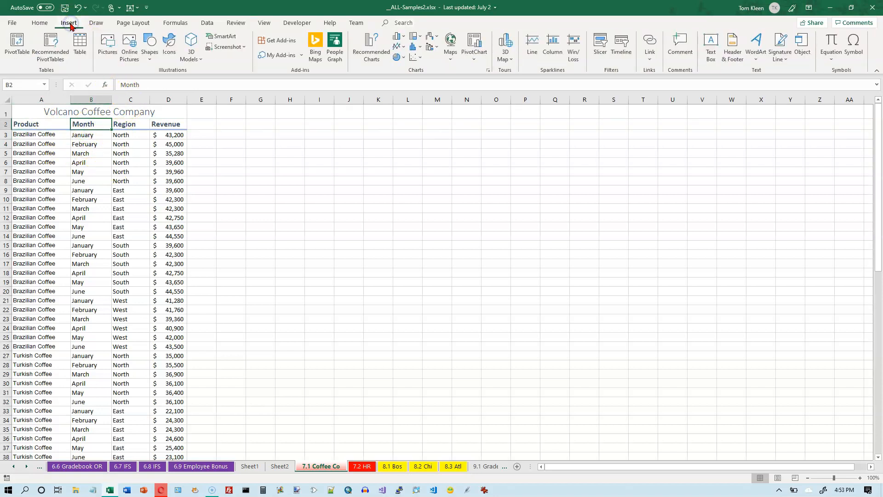
{"action": "left_click", "coordinate": [18, 43]}
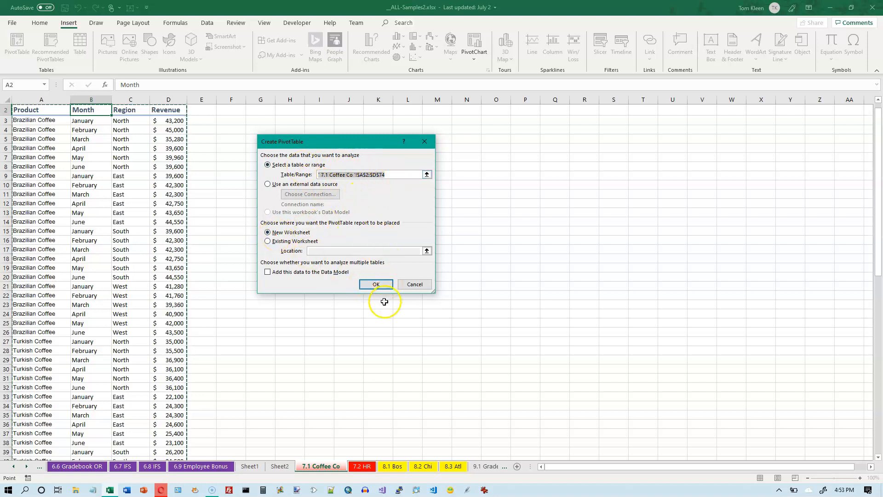
{"action": "left_click", "coordinate": [376, 285]}
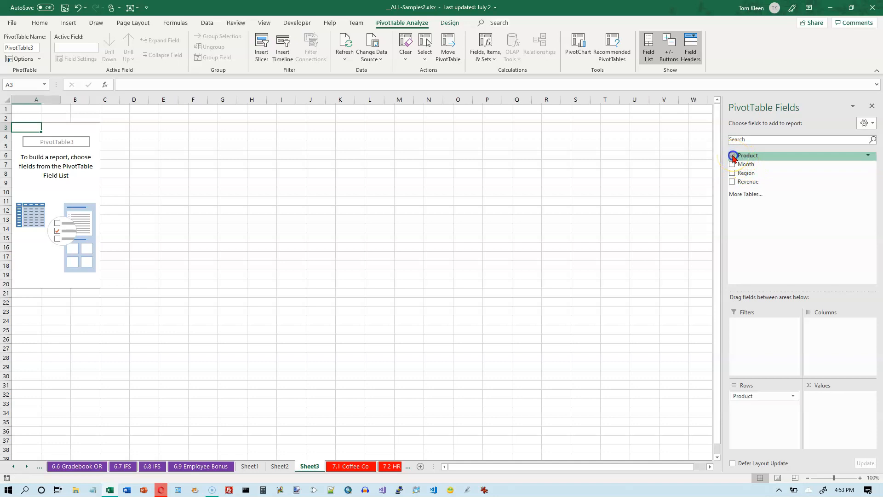
- Add Product and Month as PivotTable row fields and Revenue as a summed value
{"action": "left_click", "coordinate": [732, 156]}
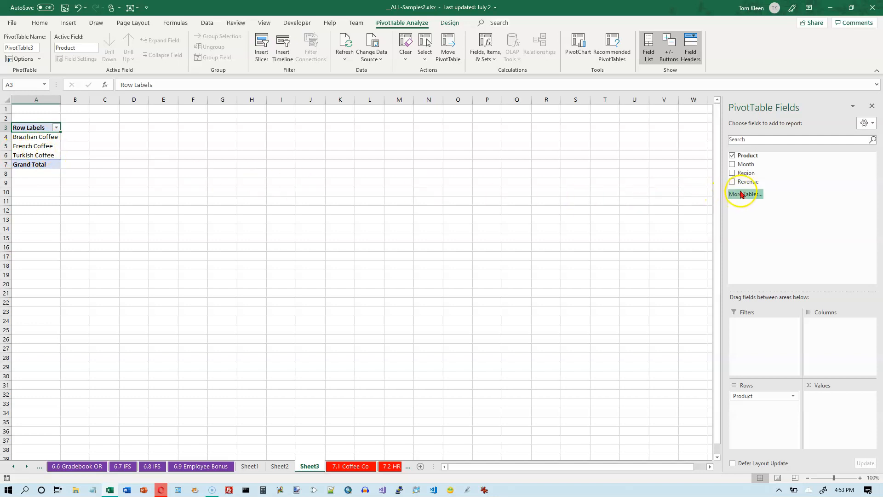
{"action": "left_click", "coordinate": [732, 164]}
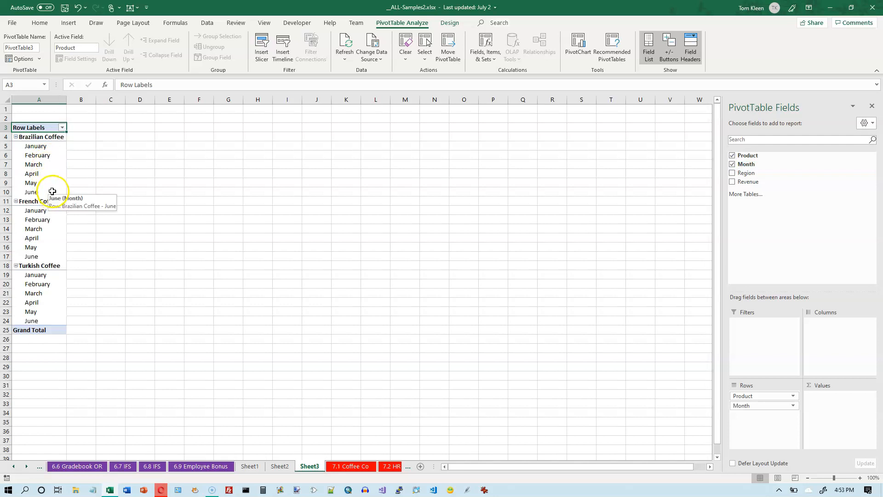
{"action": "left_click", "coordinate": [733, 182]}
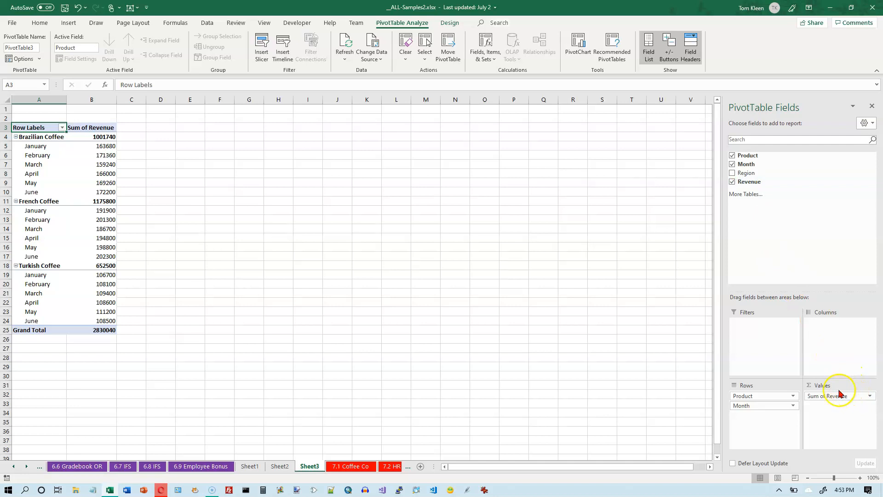
- Format the Sum of Revenue column in accounting style with a dollar sign and no decimal places
{"action": "left_click", "coordinate": [98, 101]}
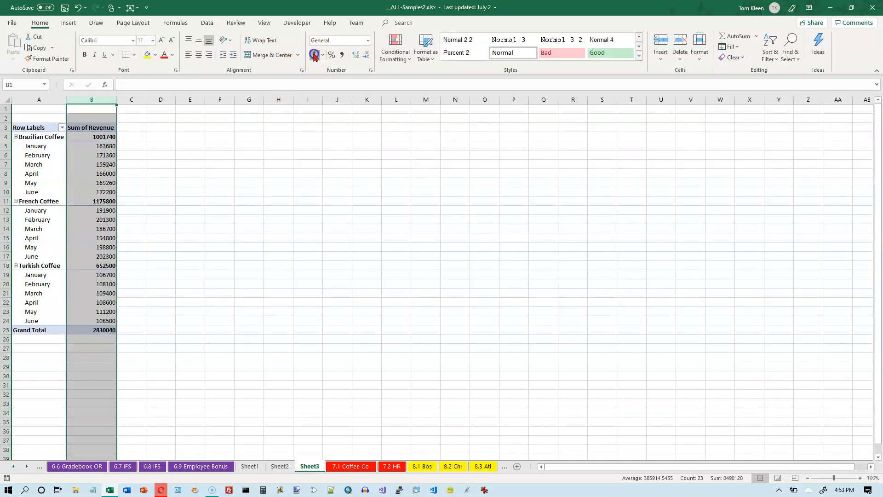
{"action": "left_click", "coordinate": [315, 55]}
{"action": "left_click", "coordinate": [366, 55]}
{"action": "left_click", "coordinate": [365, 54]}
{"action": "left_click", "coordinate": [105, 146]}
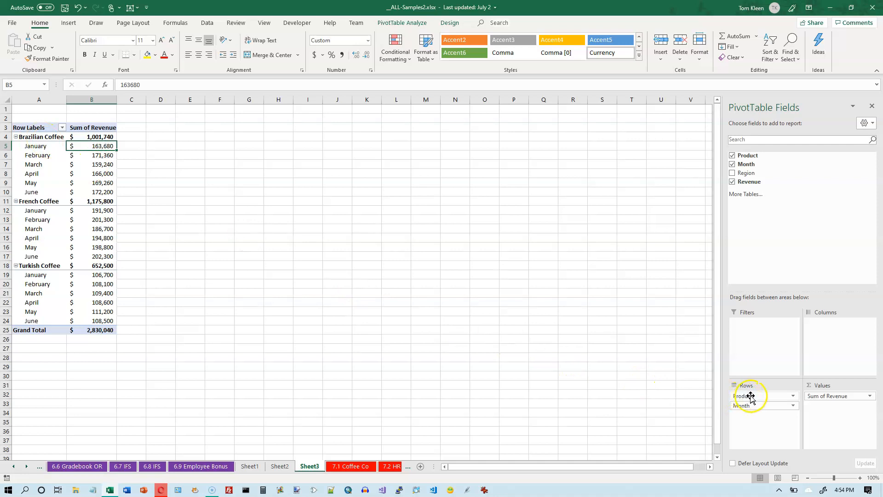
- Examine the product groups, their nested months and the monthly revenue values in the PivotTable
{"action": "left_click", "coordinate": [46, 137]}
{"action": "left_click", "coordinate": [45, 201]}
{"action": "left_click", "coordinate": [45, 265]}
{"action": "left_click", "coordinate": [35, 138]}
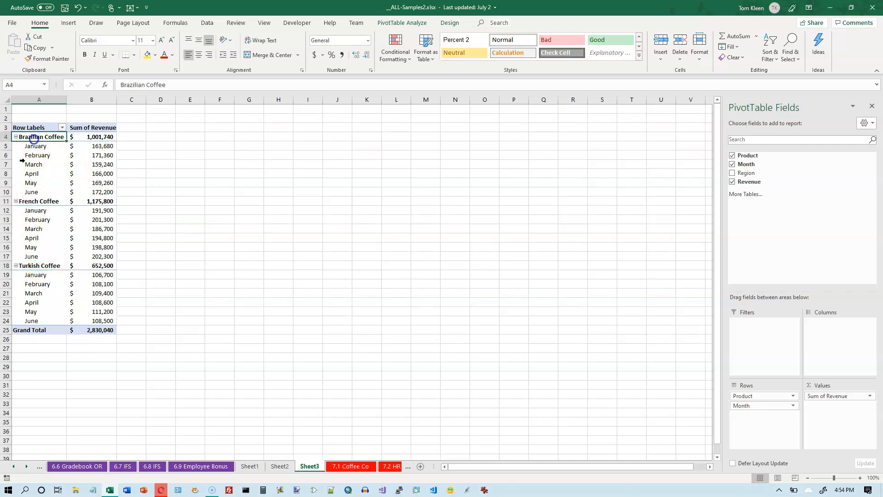
{"action": "left_click", "coordinate": [20, 202]}
{"action": "left_click", "coordinate": [43, 265]}
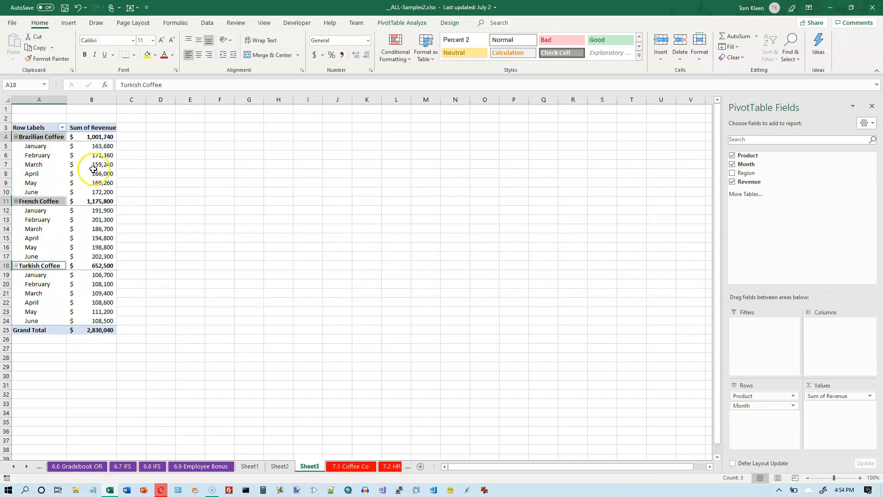
{"action": "left_click", "coordinate": [35, 147]}
{"action": "left_click", "coordinate": [36, 156]}
{"action": "left_click", "coordinate": [33, 165]}
{"action": "left_click", "coordinate": [32, 173]}
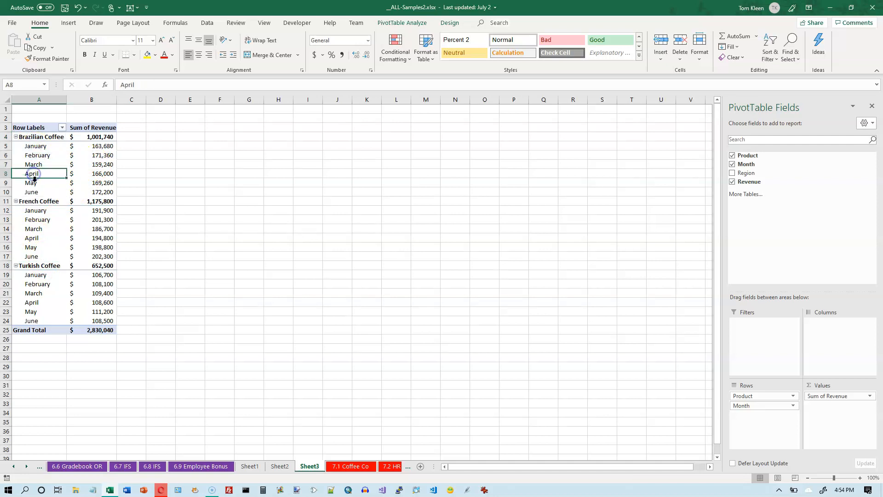
{"action": "left_click", "coordinate": [34, 183]}
{"action": "left_click", "coordinate": [39, 147]}
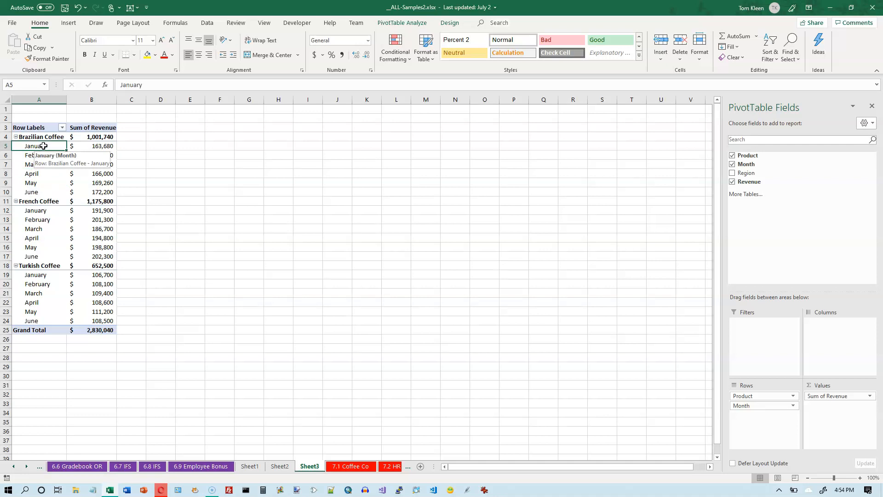
{"action": "left_click", "coordinate": [41, 156]}
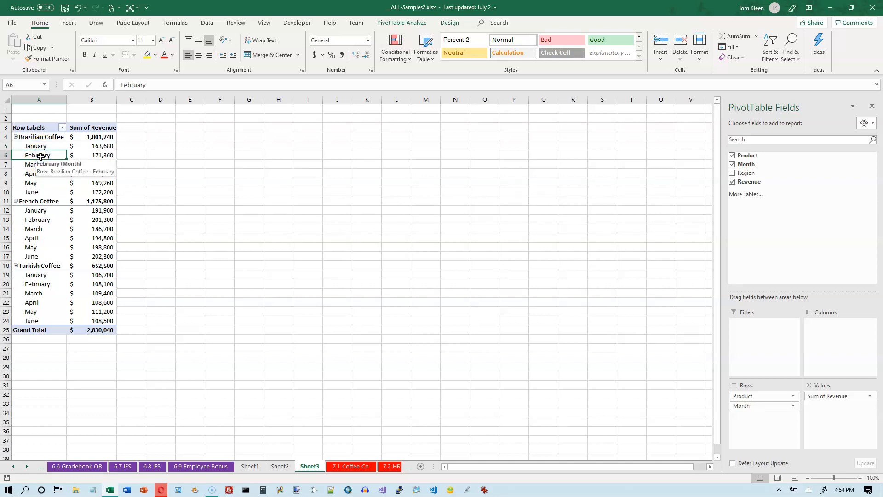
{"action": "left_click", "coordinate": [39, 146]}
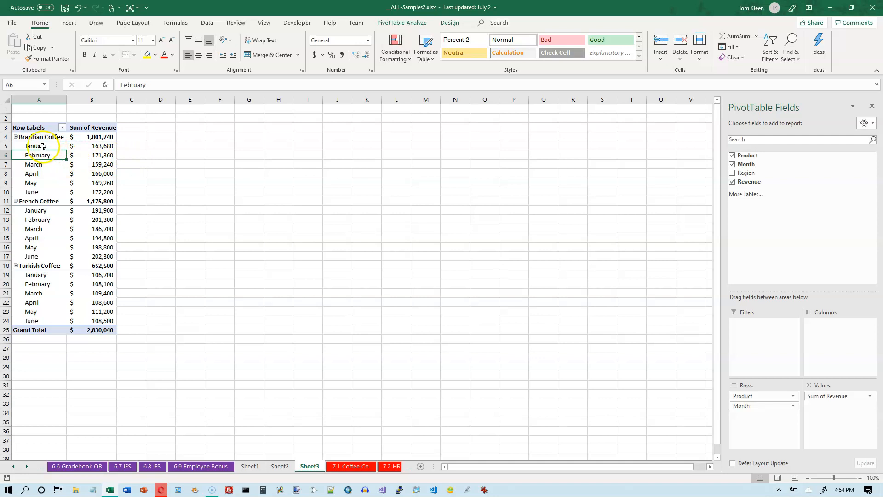
{"action": "left_click_drag", "start_coordinate": [41, 153], "coordinate": [41, 187]}
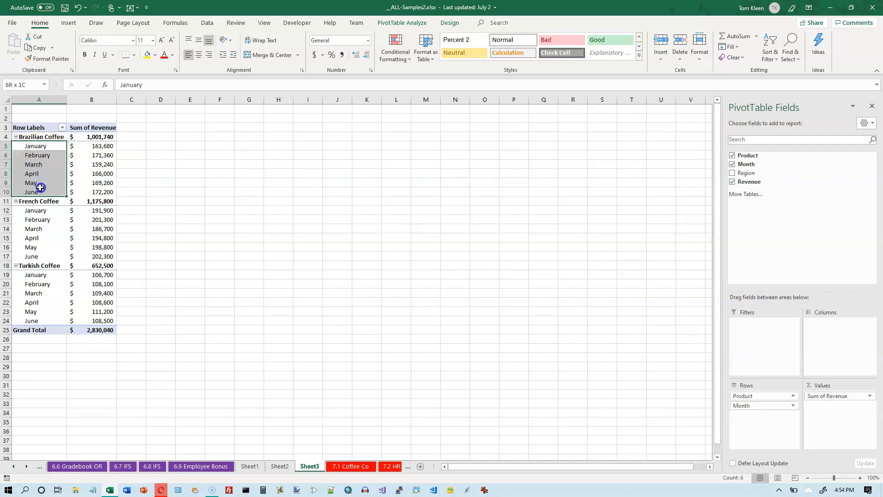
{"action": "left_click_drag", "start_coordinate": [98, 145], "coordinate": [97, 186]}
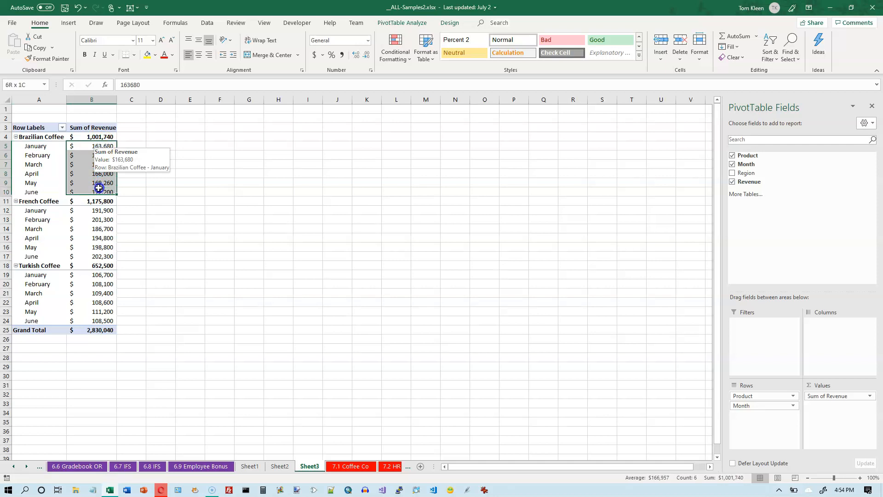
- Sort the months within each product by revenue from largest to smallest
{"action": "left_click", "coordinate": [86, 145]}
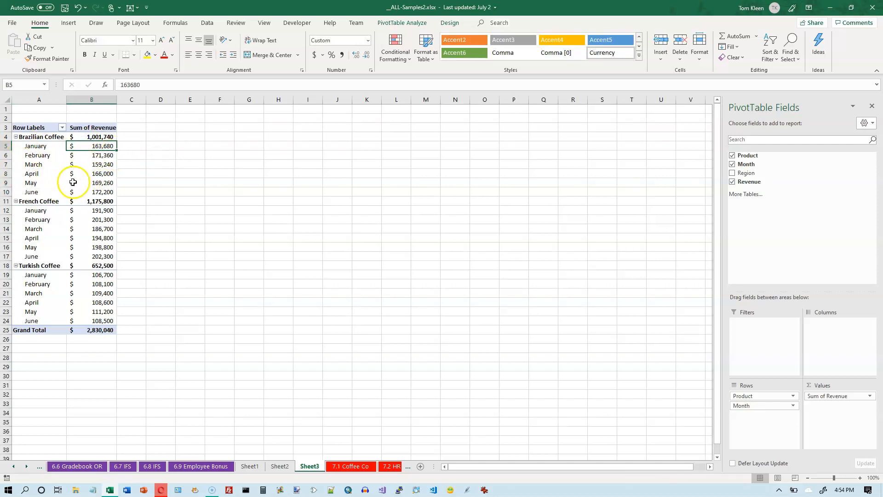
{"action": "mouse_move", "coordinate": [100, 146]}
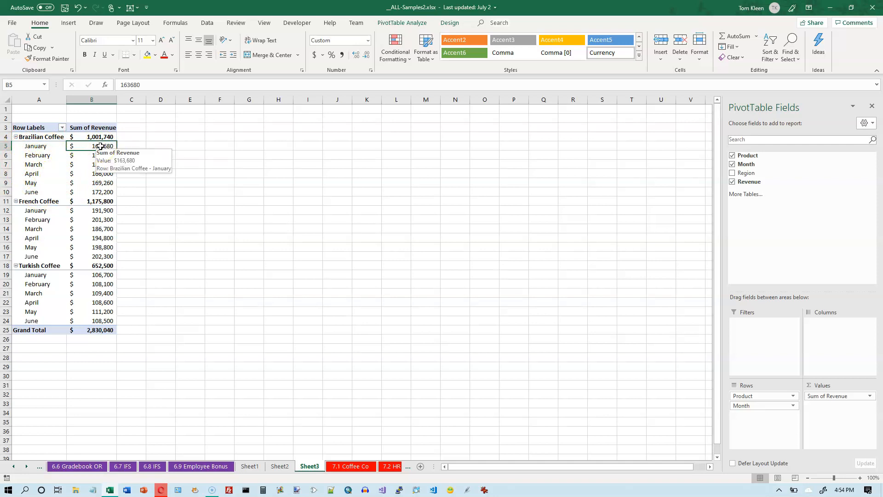
{"action": "right_click", "coordinate": [101, 147]}
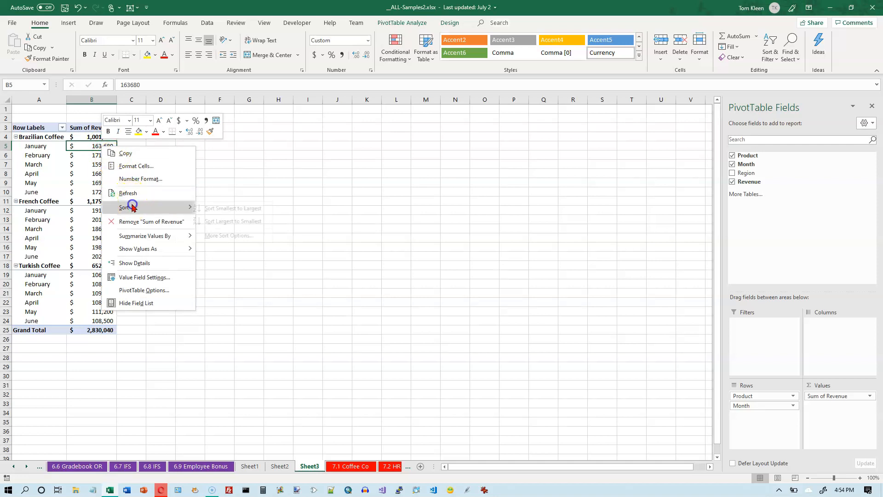
{"action": "left_click", "coordinate": [217, 220]}
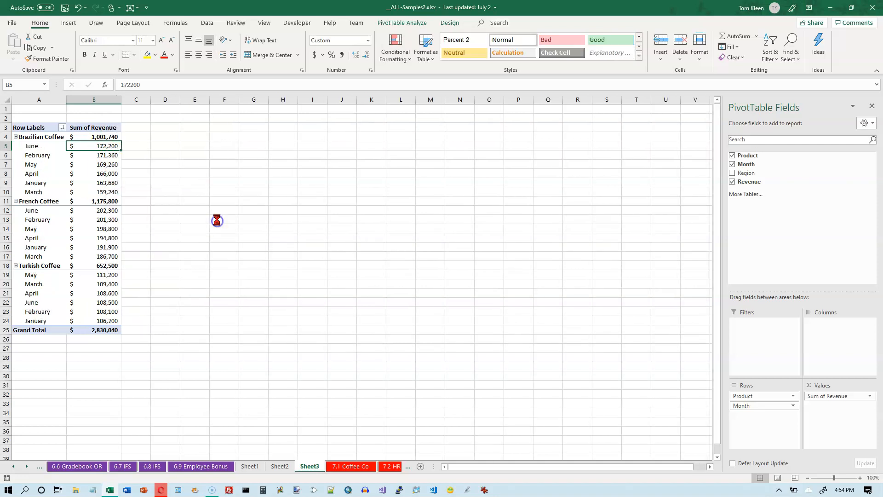
- Sort the months within each product by revenue from smallest to largest
{"action": "mouse_move", "coordinate": [107, 145]}
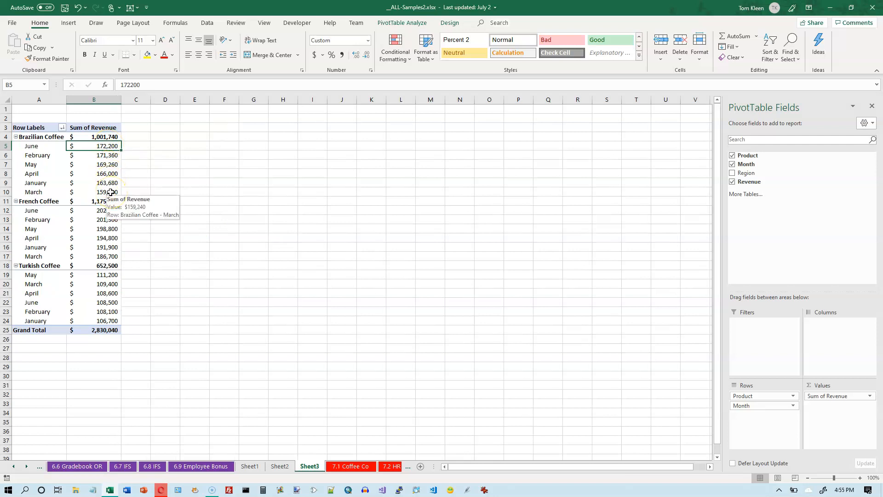
{"action": "mouse_move", "coordinate": [95, 162]}
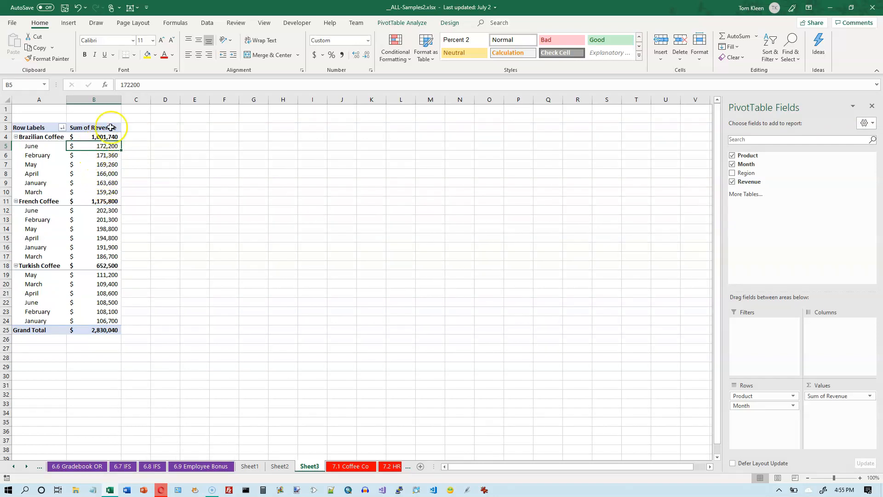
{"action": "left_click", "coordinate": [207, 24]}
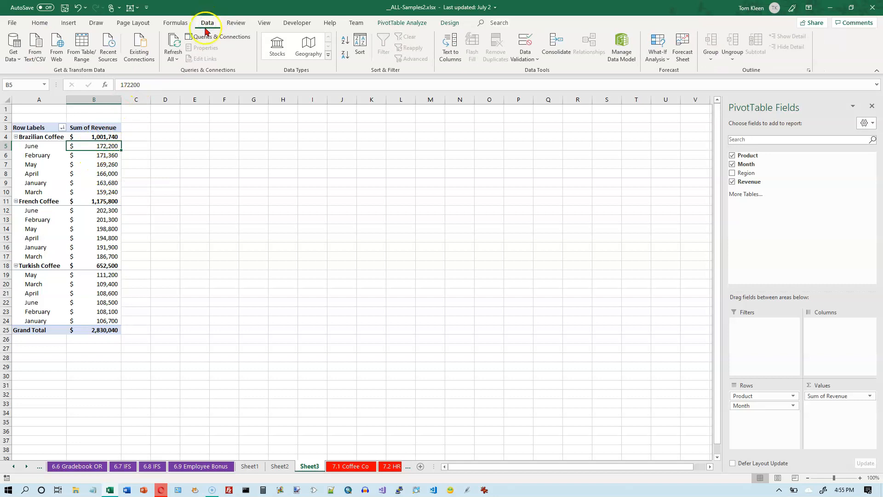
{"action": "left_click", "coordinate": [345, 42]}
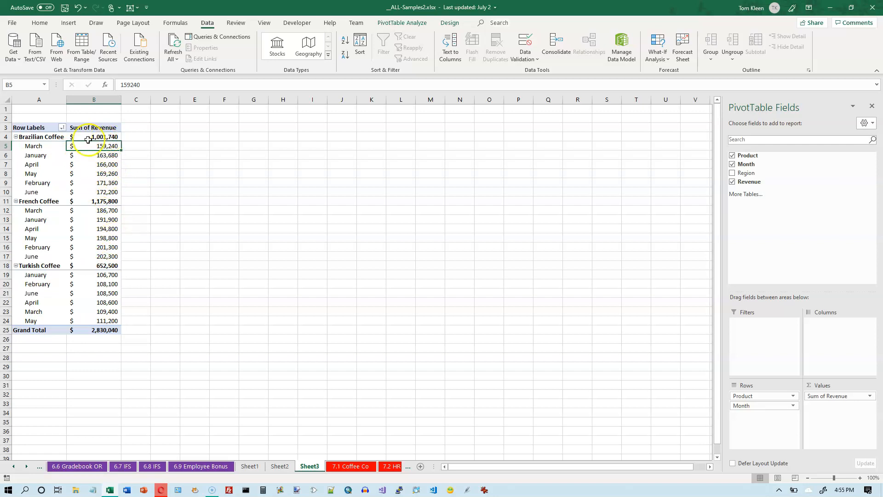
- Sort the product groups by their revenue subtotals from smallest to largest and check the subtotals' order
{"action": "left_click", "coordinate": [106, 136]}
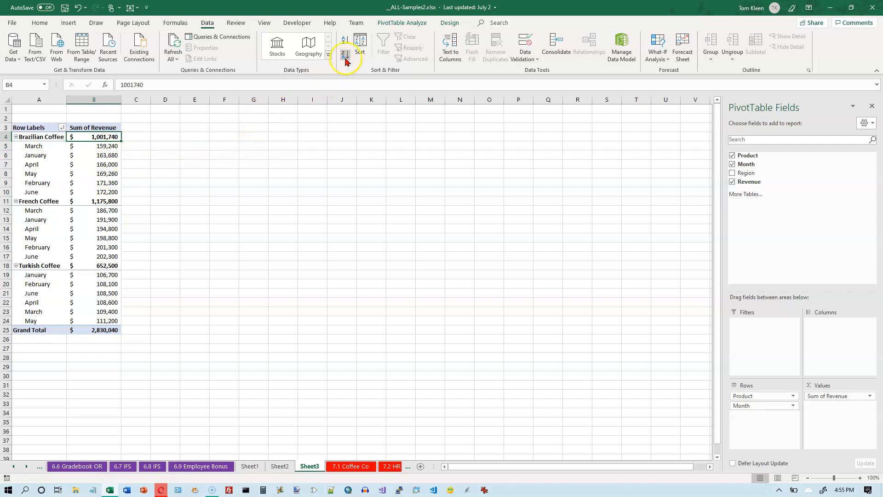
{"action": "left_click", "coordinate": [345, 43]}
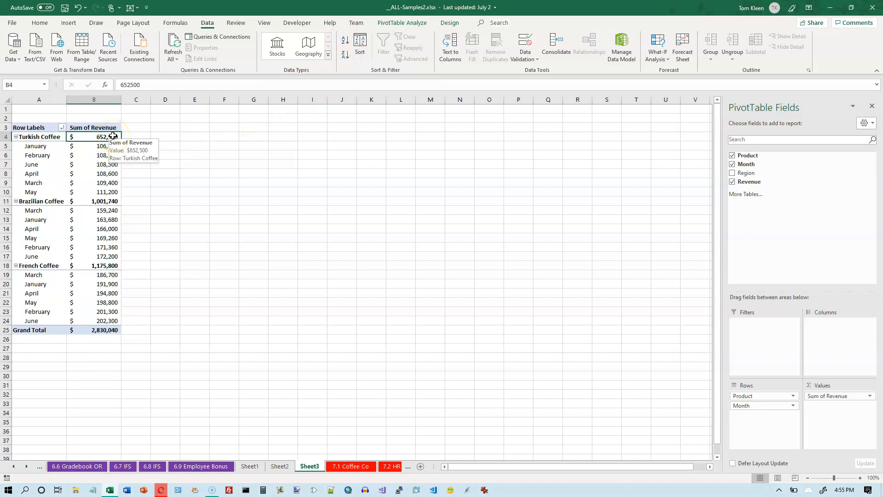
{"action": "left_click", "coordinate": [109, 201]}
{"action": "left_click", "coordinate": [106, 265]}
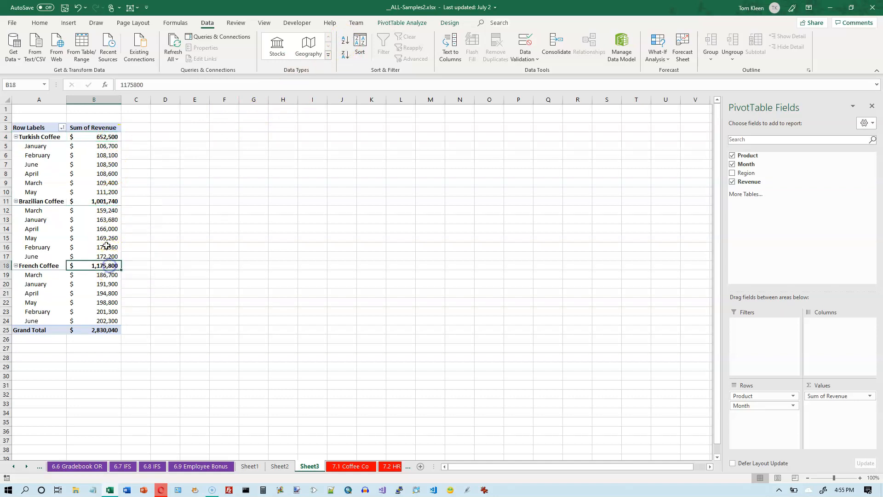
- Sort the product groups by their revenue subtotals from largest to smallest
{"action": "left_click", "coordinate": [92, 138]}
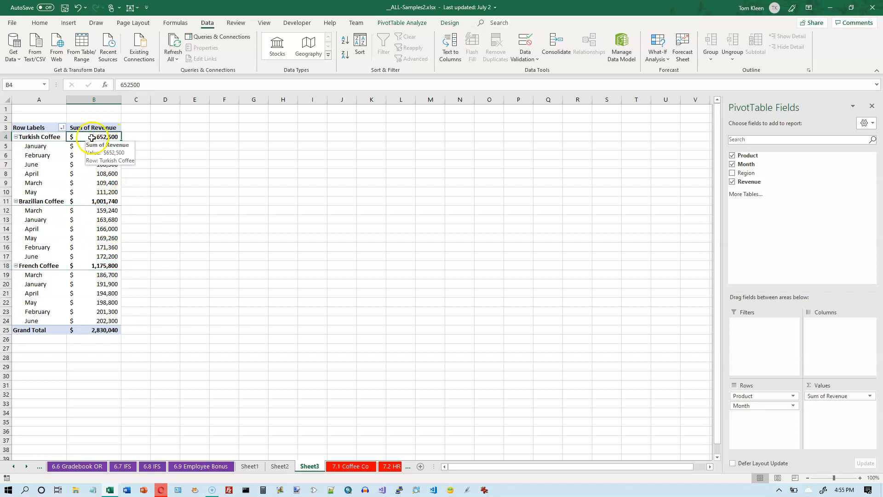
{"action": "left_click", "coordinate": [344, 56]}
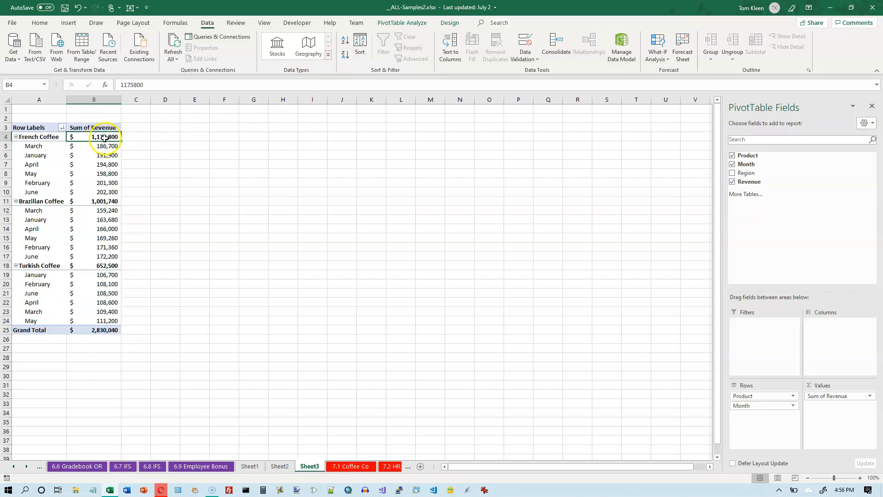
{"action": "left_click", "coordinate": [106, 201]}
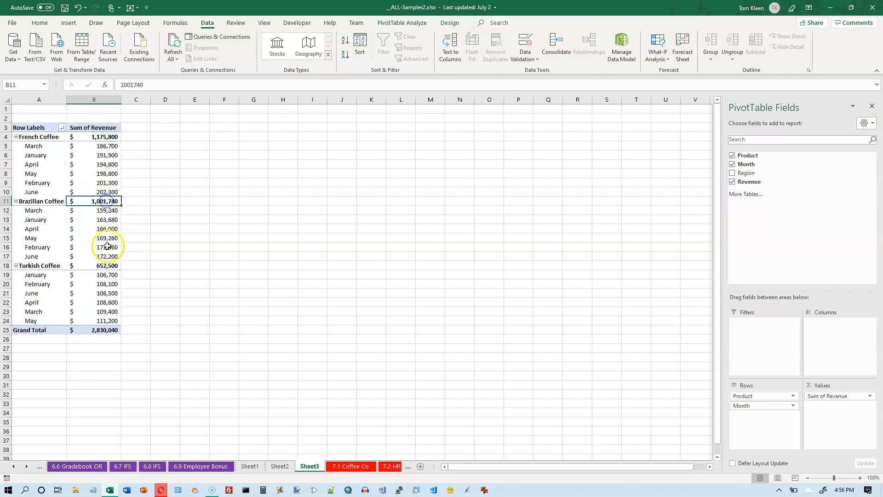
- Sort the product groups alphabetically by product name from A to Z
{"action": "left_click", "coordinate": [106, 265]}
{"action": "left_click", "coordinate": [99, 147]}
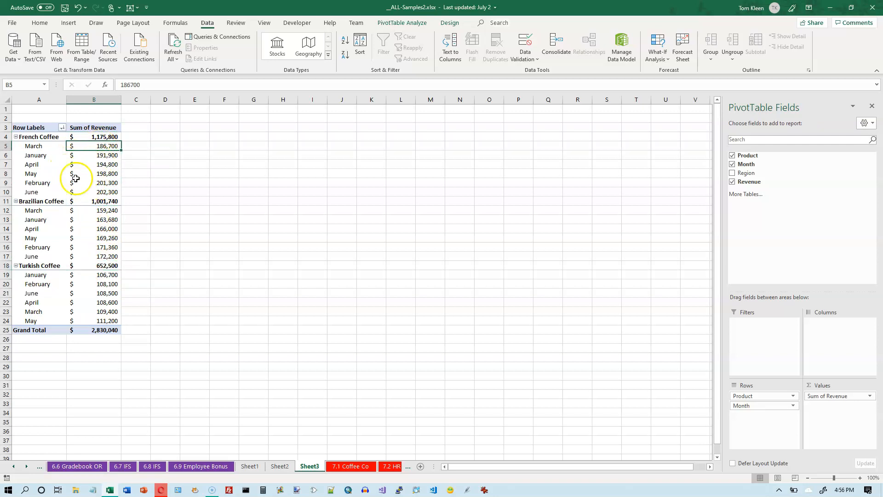
{"action": "left_click", "coordinate": [37, 137]}
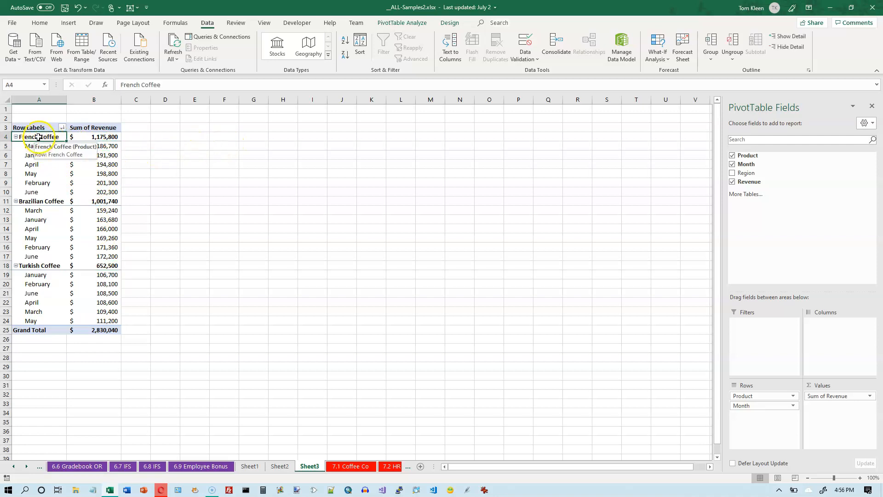
{"action": "left_click", "coordinate": [345, 43]}
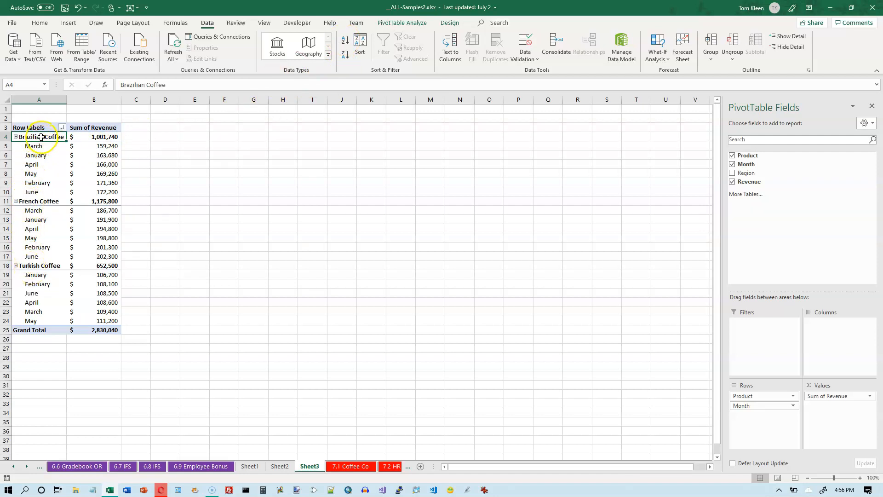
- Try sorting the product names from Z to A, and return them to A to Z order
{"action": "left_click", "coordinate": [344, 54]}
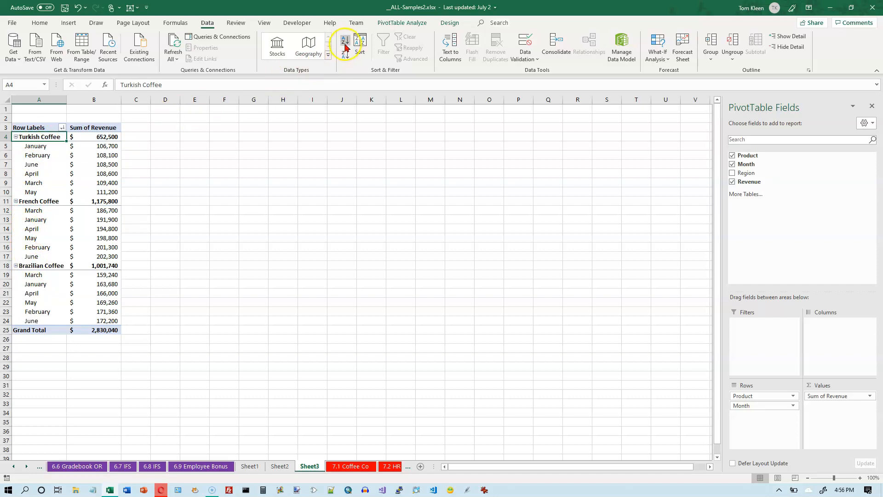
{"action": "left_click", "coordinate": [346, 43]}
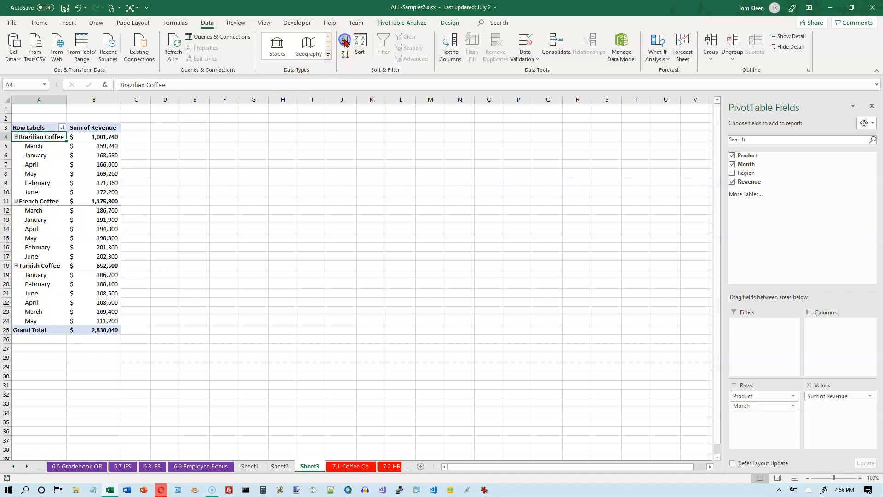
- Sort the months within each product in ascending calendar order, from January to June
{"action": "left_click", "coordinate": [35, 146]}
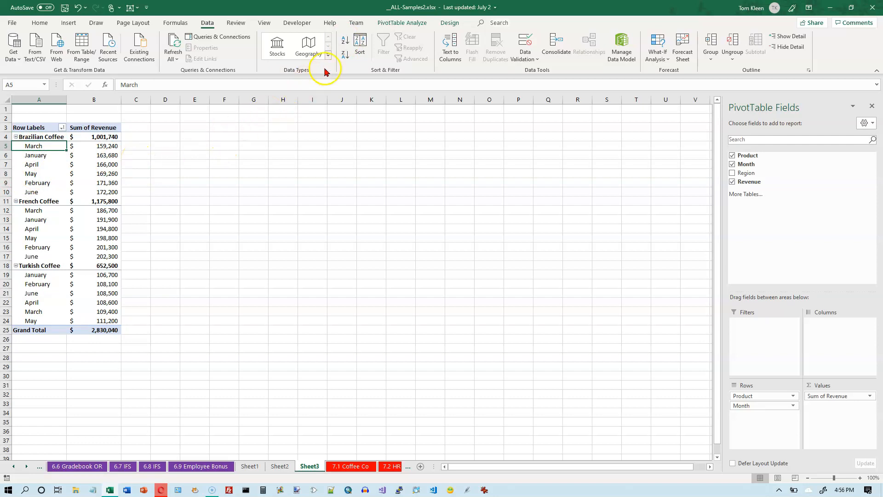
{"action": "left_click", "coordinate": [345, 43]}
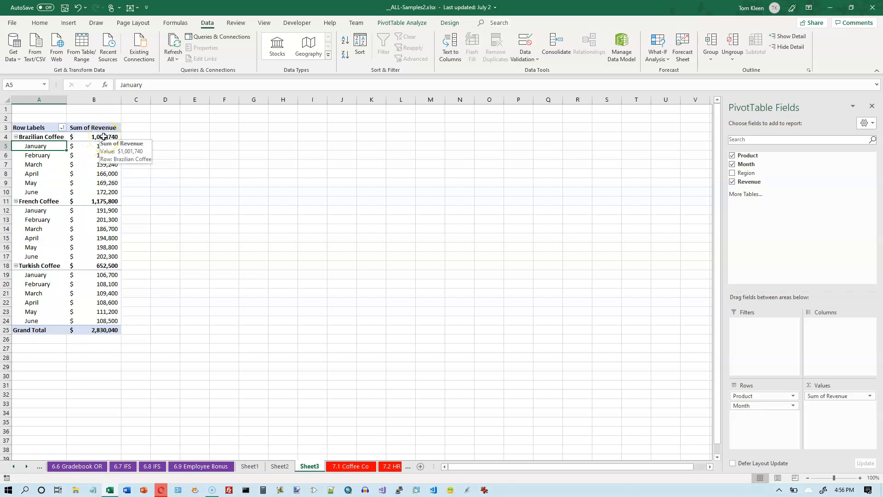
{"action": "left_click", "coordinate": [37, 137]}
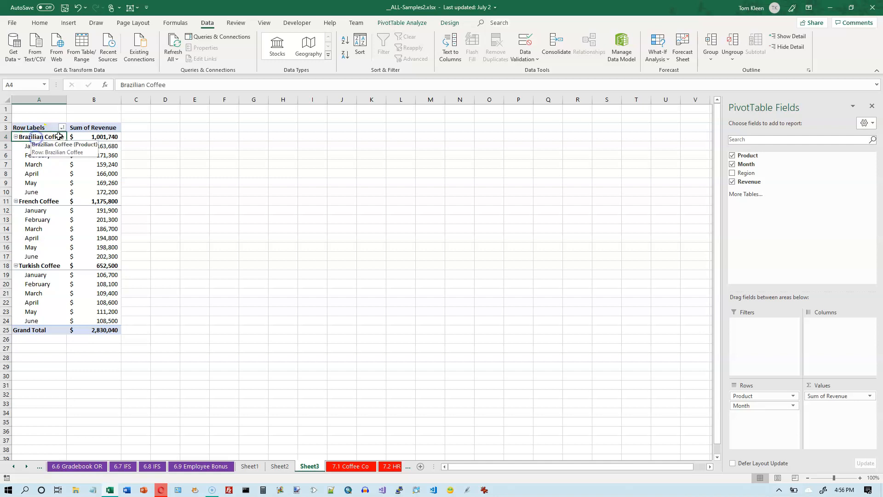
{"action": "left_click", "coordinate": [108, 136]}
{"action": "left_click", "coordinate": [105, 146]}
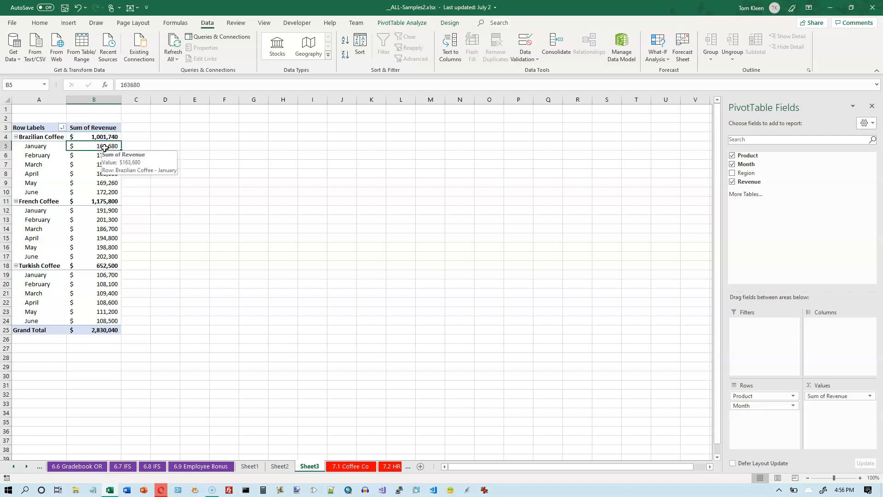